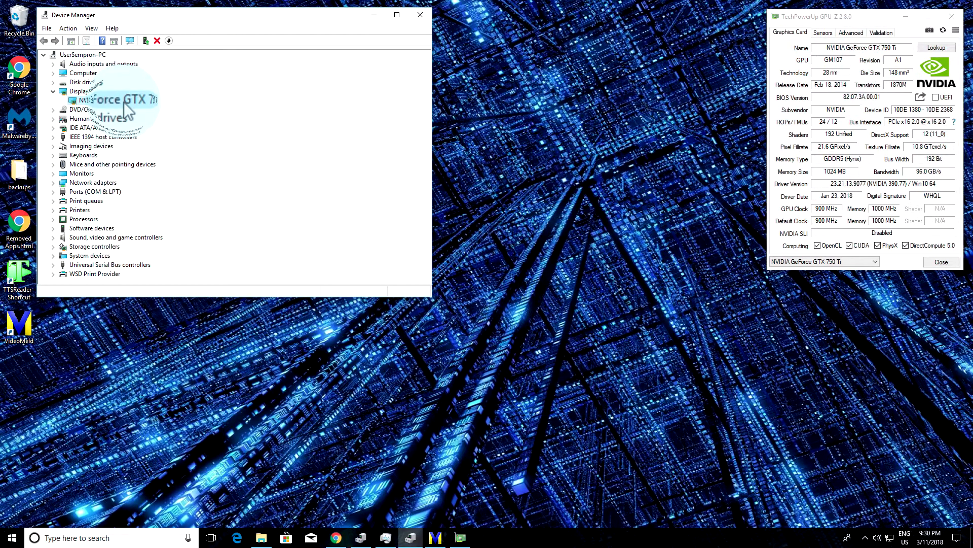
- Bring the browser forward and go to NVIDIA's driver downloads page
{"action": "left_click", "coordinate": [336, 536]}
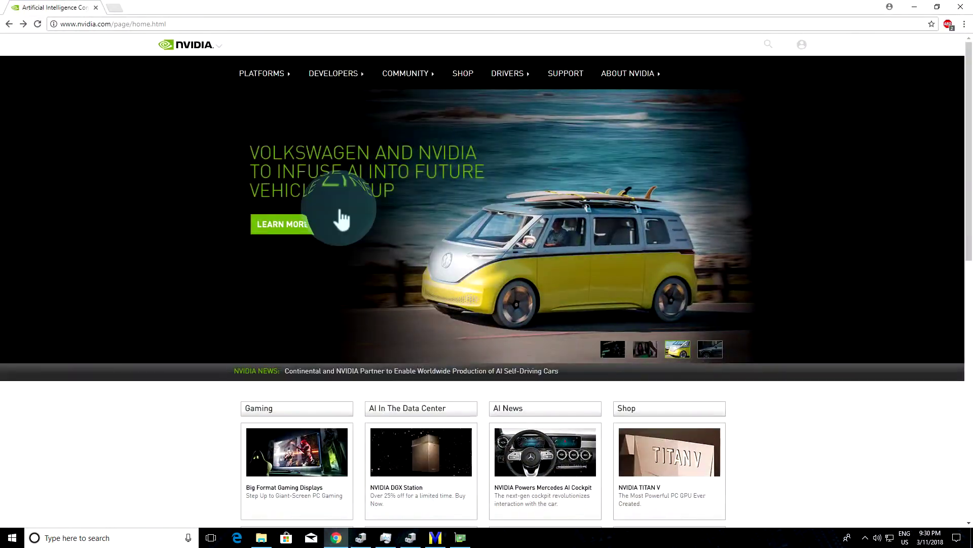
{"action": "mouse_move", "coordinate": [512, 75]}
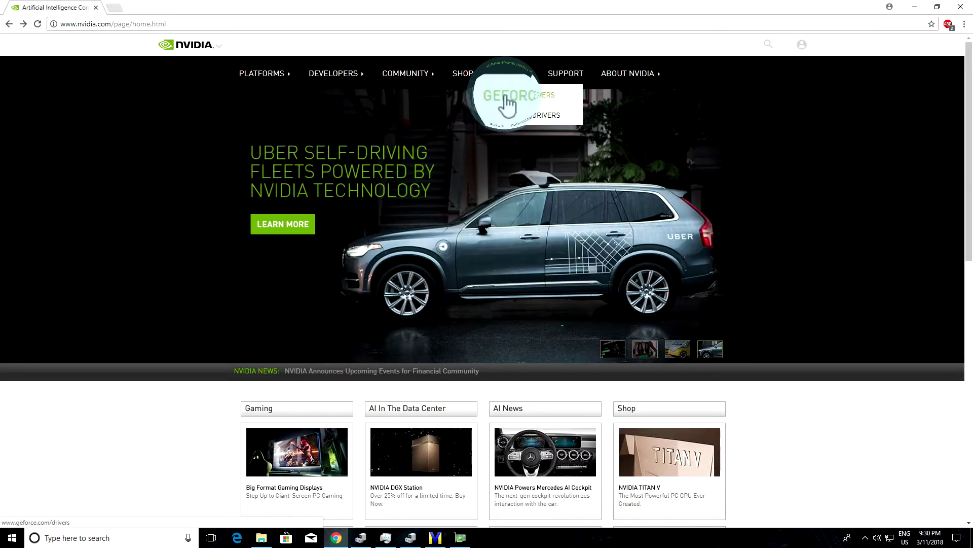
{"action": "left_click", "coordinate": [508, 75]}
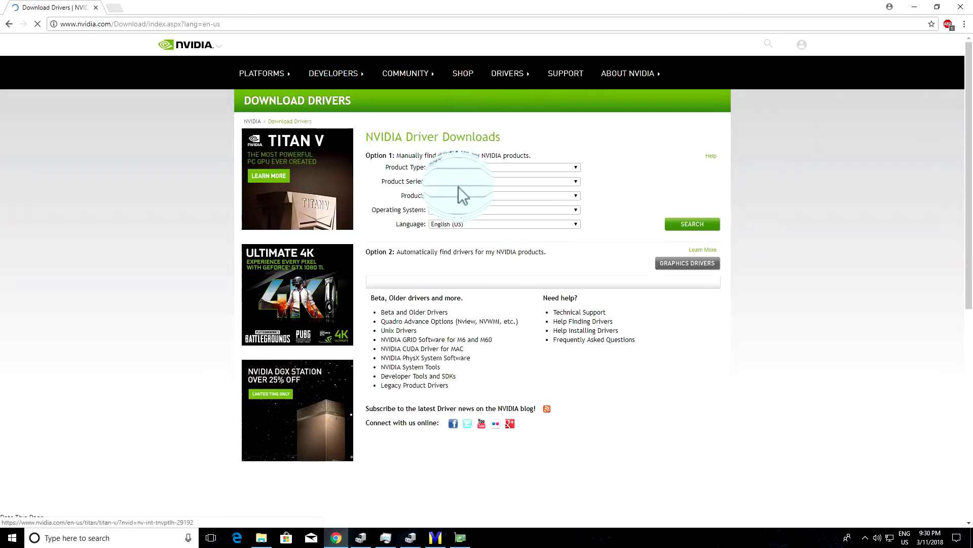
- Search GeForce 500 Series drivers and start downloading version 391.01
{"action": "left_click", "coordinate": [545, 173]}
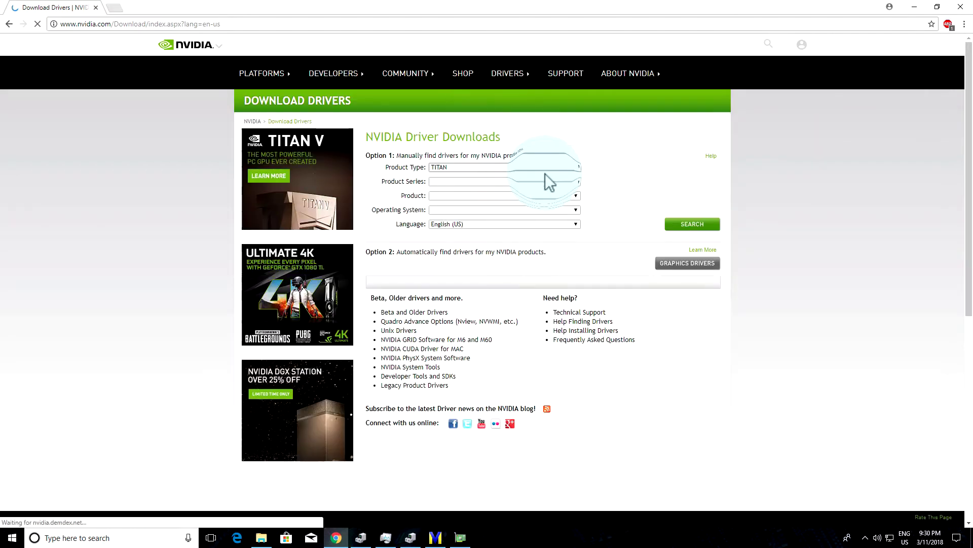
{"action": "left_click", "coordinate": [576, 168]}
{"action": "left_click", "coordinate": [464, 183]}
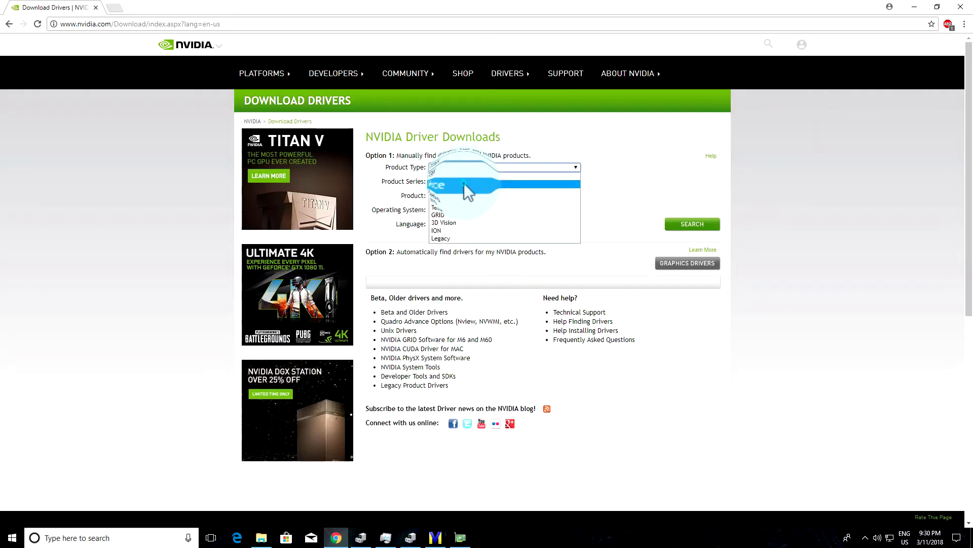
{"action": "left_click", "coordinate": [546, 184]}
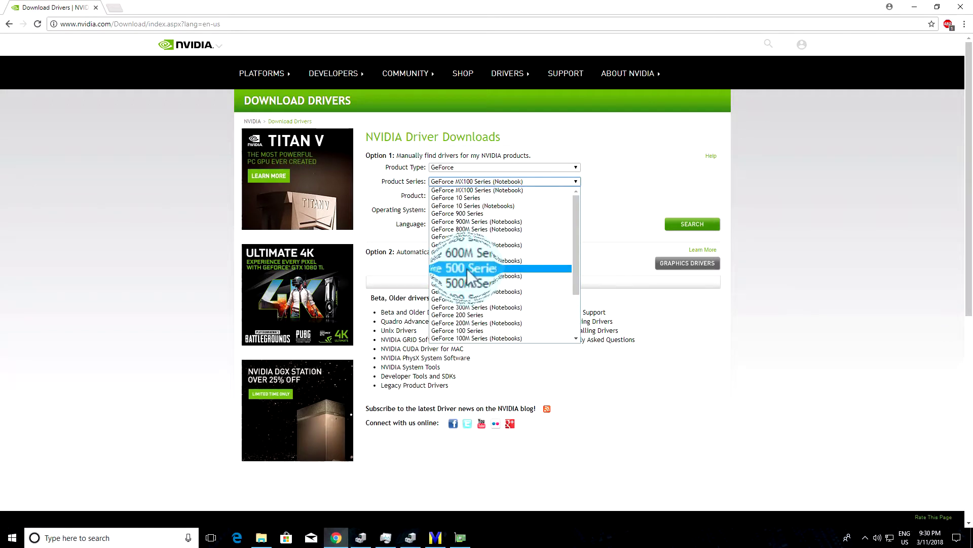
{"action": "left_click", "coordinate": [467, 269]}
{"action": "left_click", "coordinate": [694, 210]}
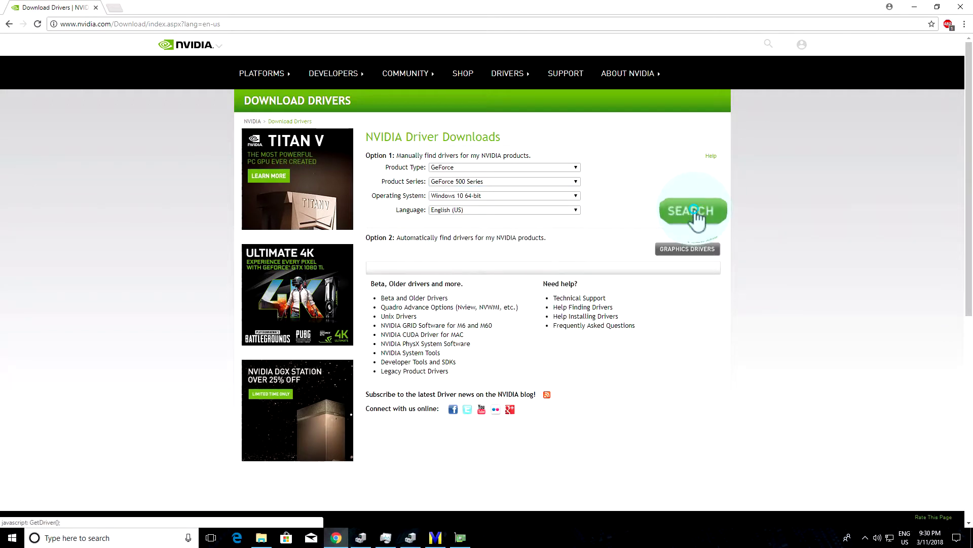
{"action": "left_click", "coordinate": [398, 216]}
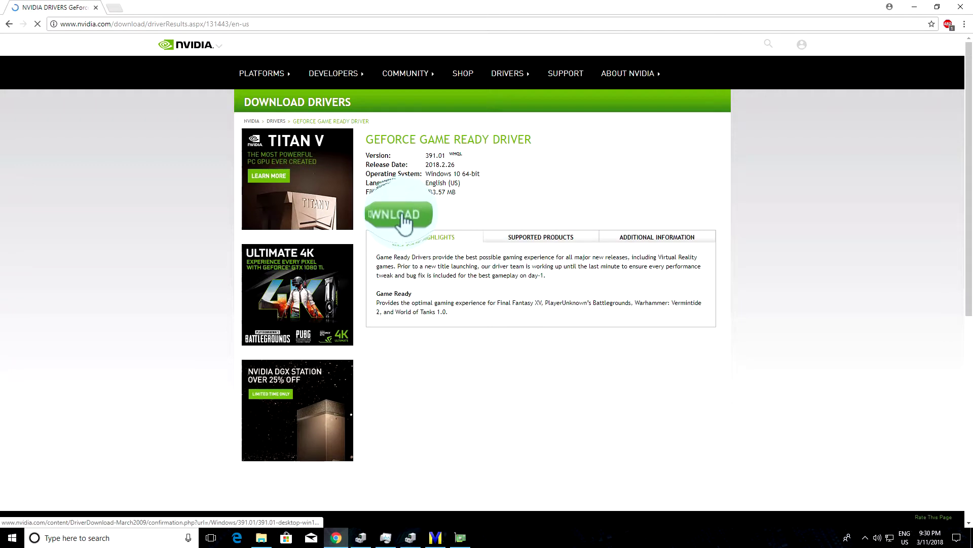
- Confirm the 391.01 download, then show the installer in its folder from Chrome's downloads list
{"action": "left_click", "coordinate": [691, 110]}
{"action": "left_click", "coordinate": [965, 24]}
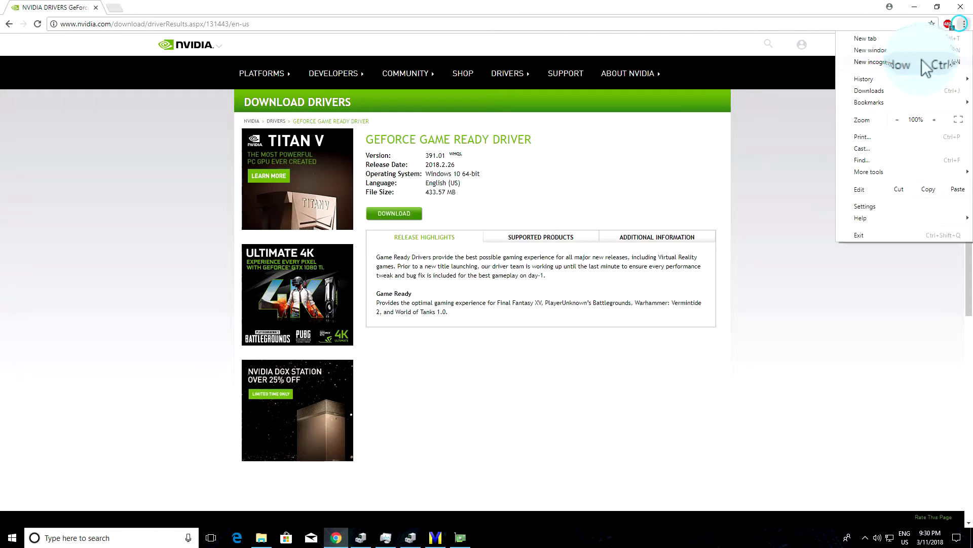
{"action": "left_click", "coordinate": [882, 84]}
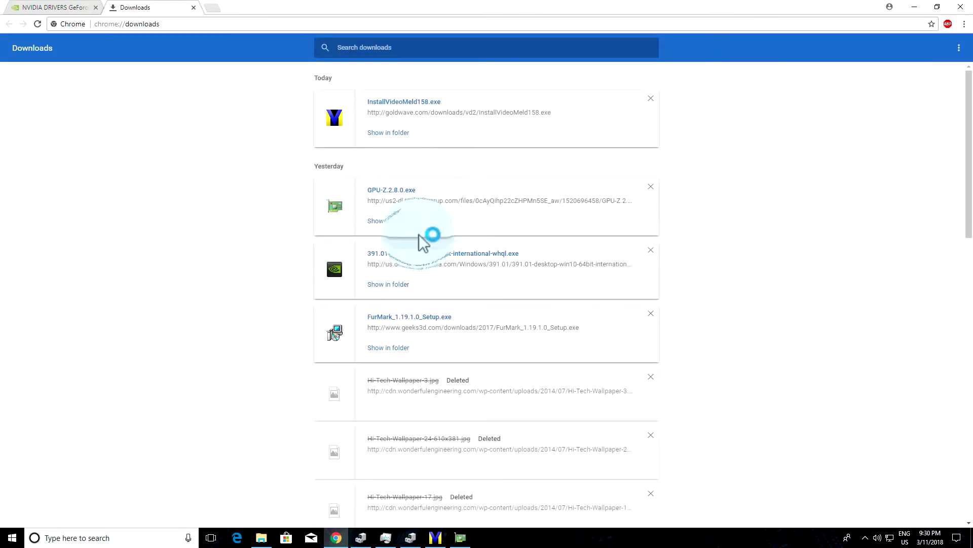
{"action": "left_click", "coordinate": [380, 293]}
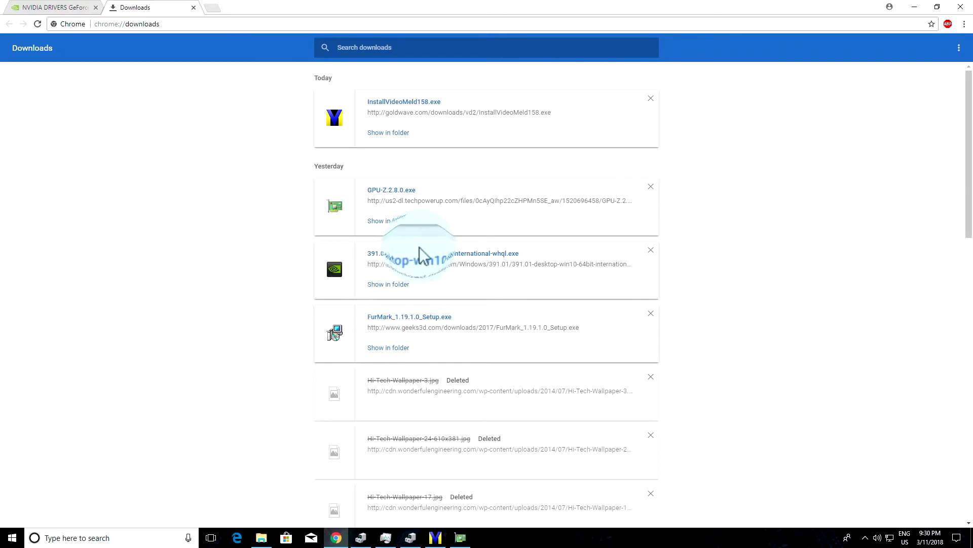
{"action": "left_click", "coordinate": [389, 284]}
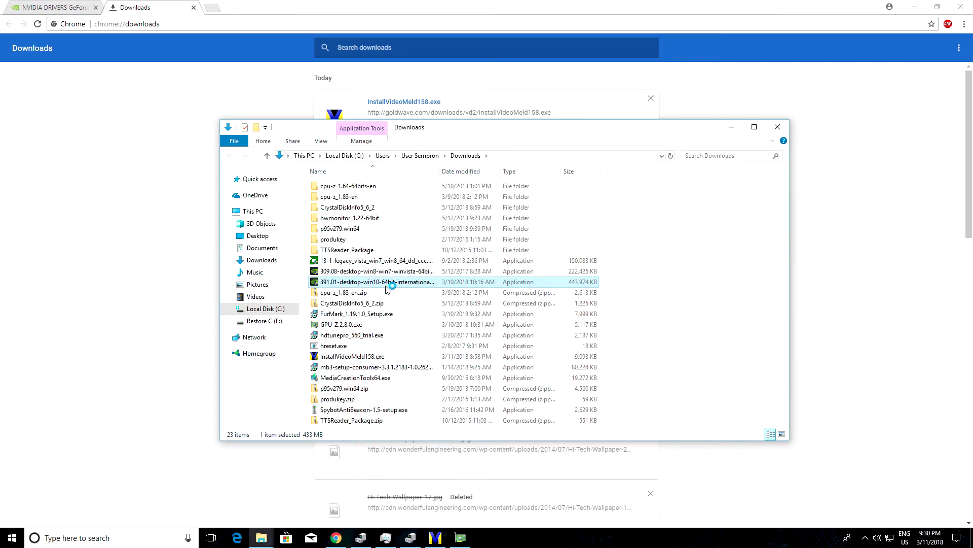
- Extract the 391.01 driver to the default folder, close Chrome, and move the Downloads window aside
{"action": "left_click", "coordinate": [456, 288]}
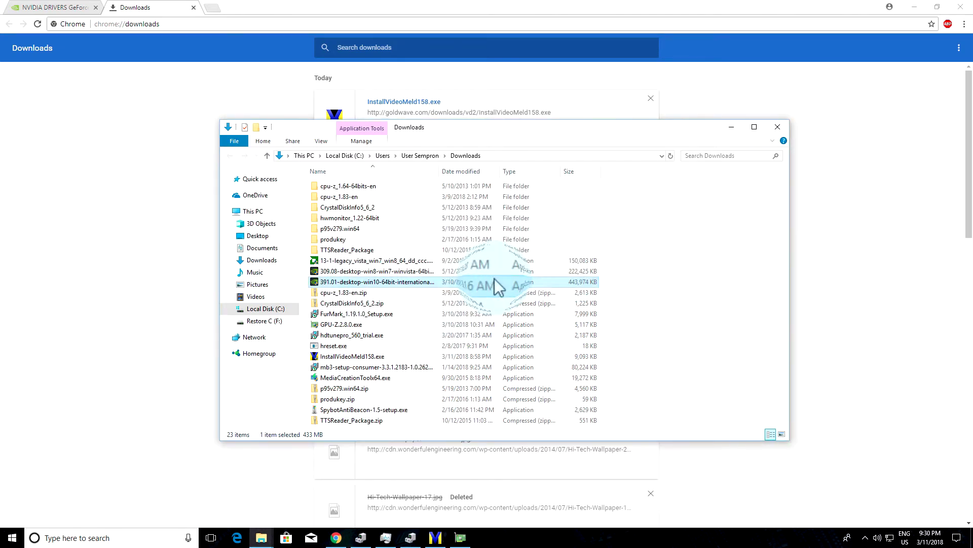
{"action": "left_click", "coordinate": [962, 9]}
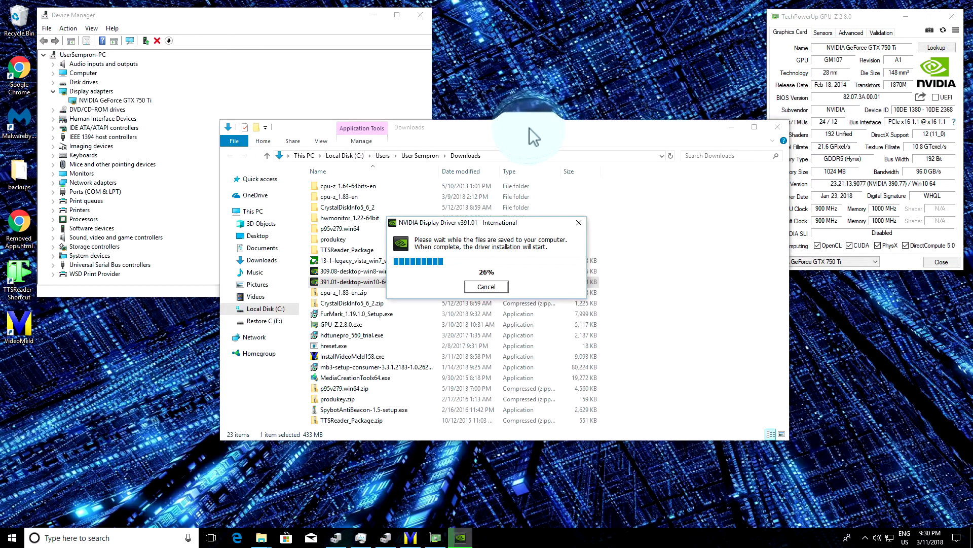
{"action": "left_click_drag", "start_coordinate": [521, 126], "coordinate": [482, 100]}
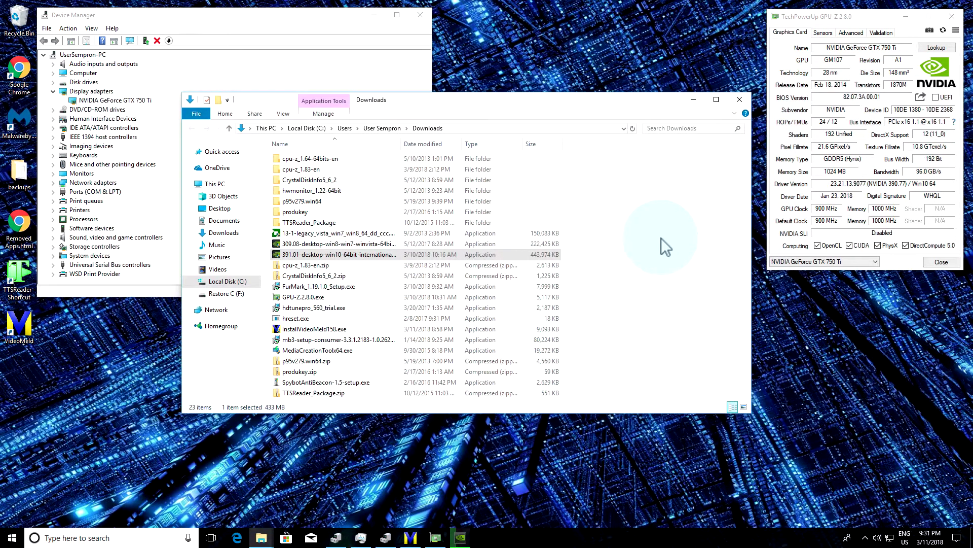
- Move Explorer out of the way and right-click NVIDIA GeForce GTX 750 Ti in Device Manager
{"action": "left_click", "coordinate": [700, 99]}
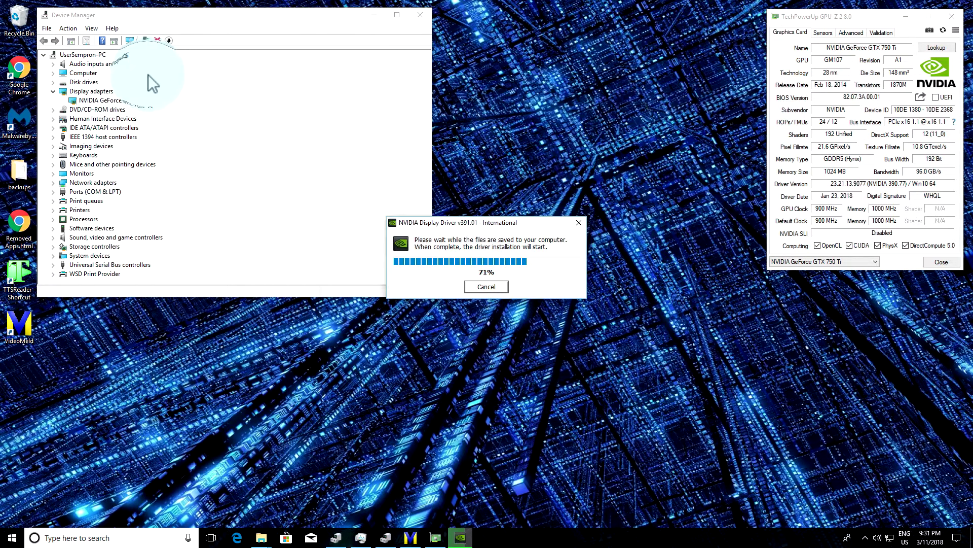
{"action": "right_click", "coordinate": [117, 101]}
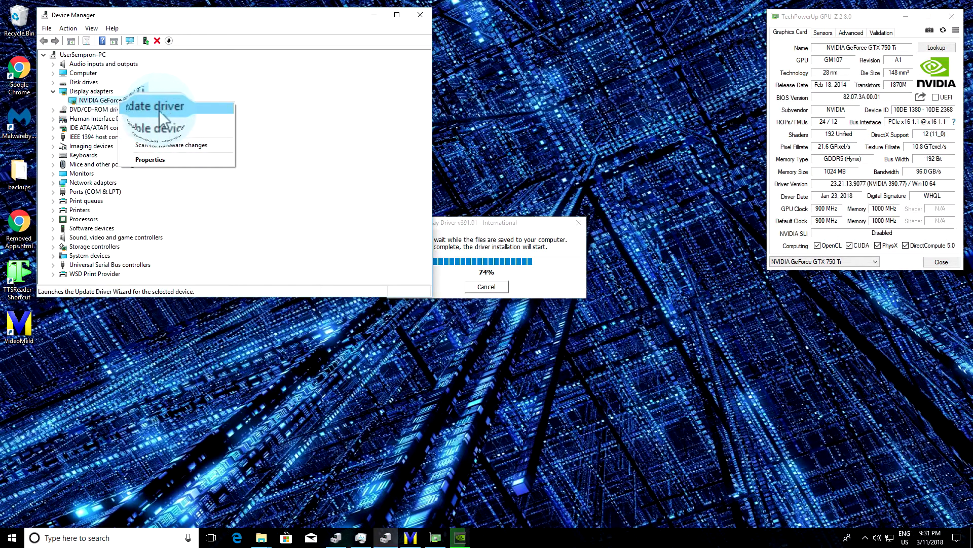
- Choose Update driver, point it at the extracted Display.Driver folder, then opt to pick from a list
{"action": "left_click", "coordinate": [155, 111]}
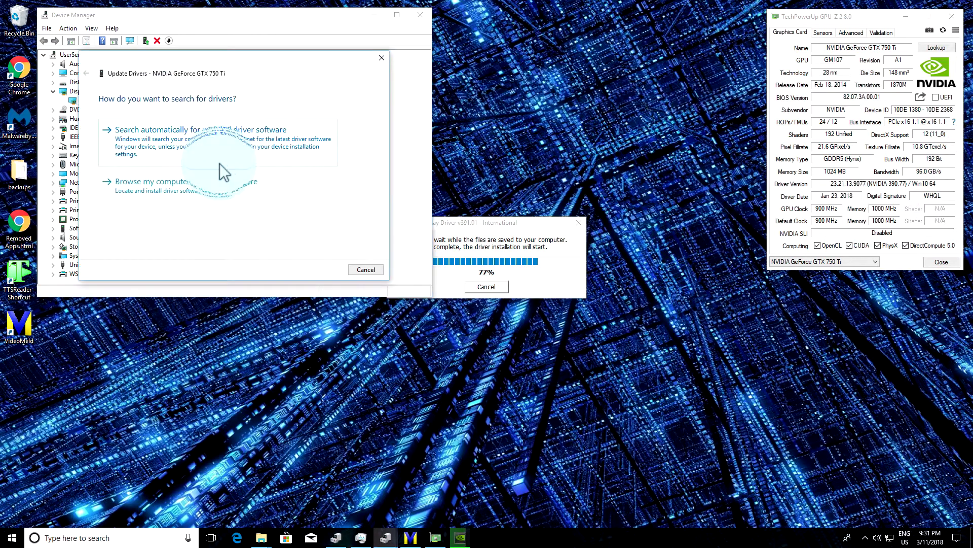
{"action": "left_click", "coordinate": [196, 186]}
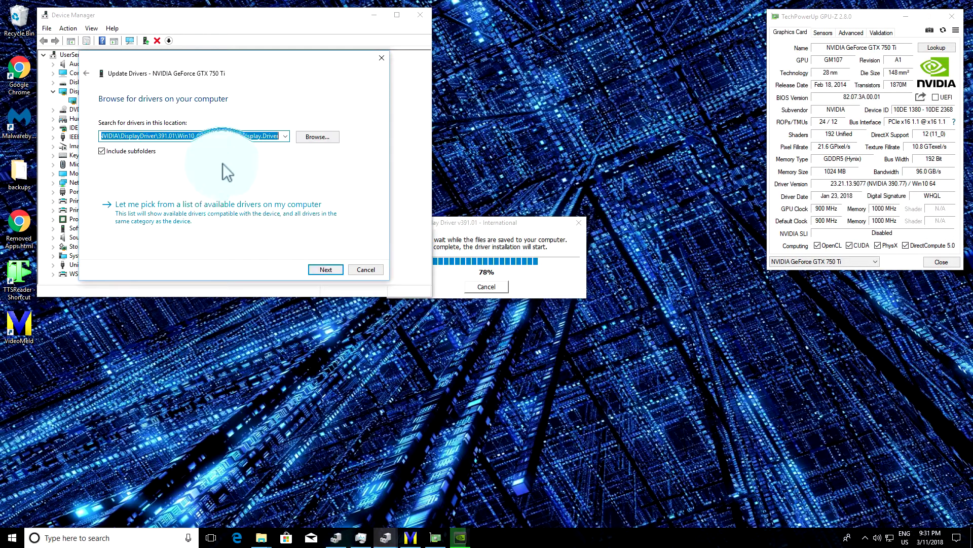
{"action": "left_click", "coordinate": [320, 141]}
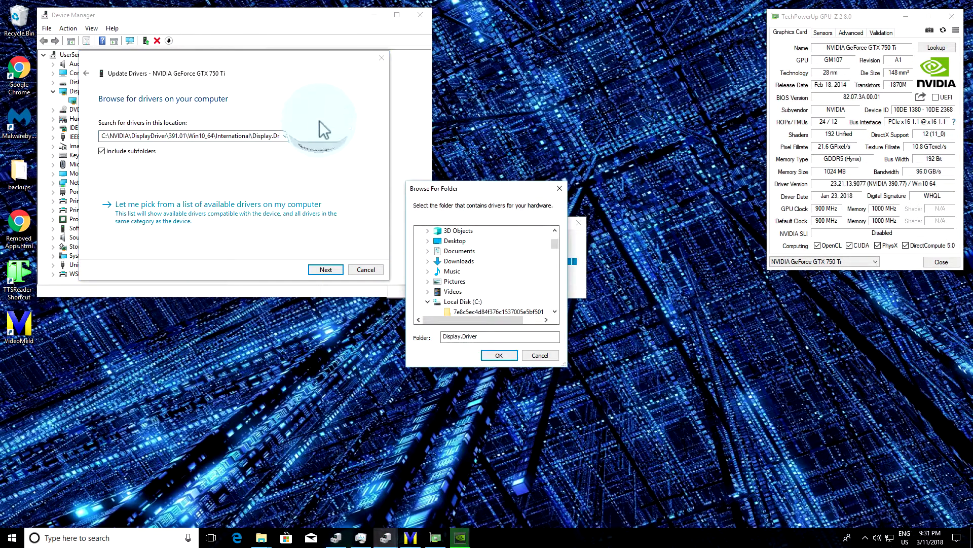
{"action": "left_click", "coordinate": [499, 356]}
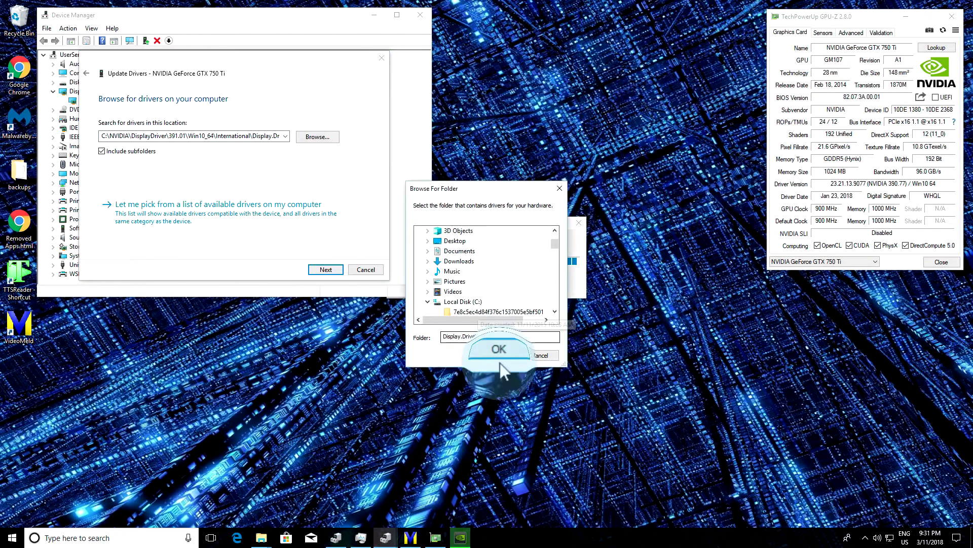
{"action": "left_click", "coordinate": [130, 218]}
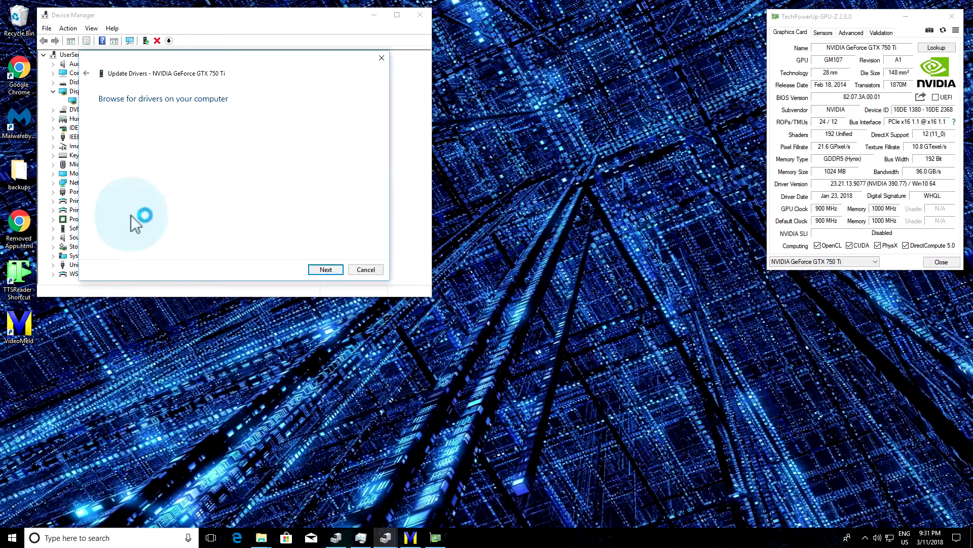
- Use Have Disk to browse Local Disk (C:) for the driver's setup information file
{"action": "left_click", "coordinate": [350, 231]}
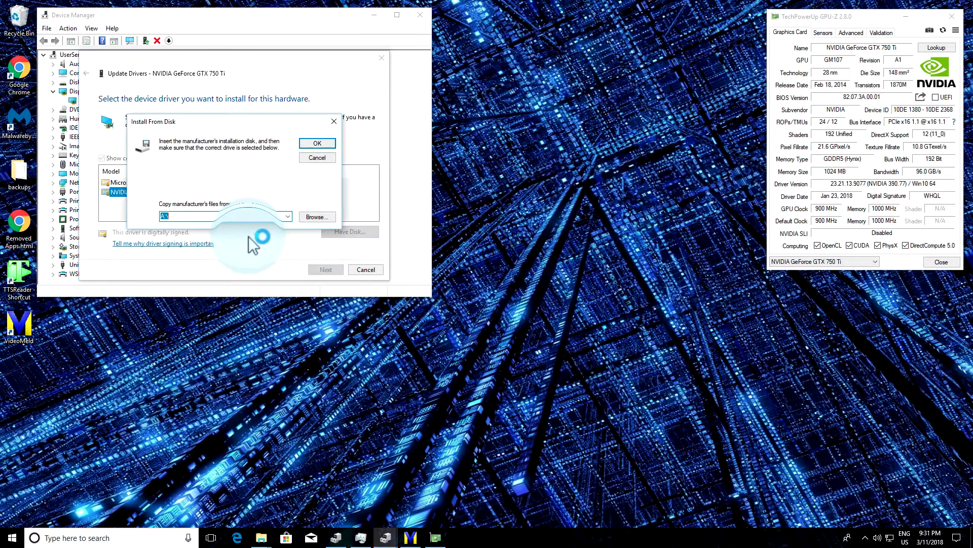
{"action": "left_click", "coordinate": [317, 217]}
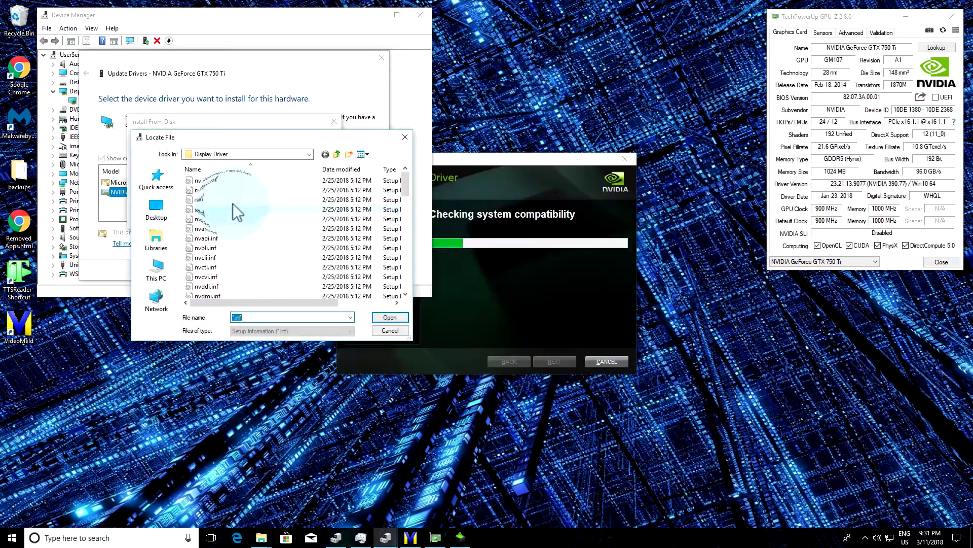
{"action": "left_click", "coordinate": [309, 154]}
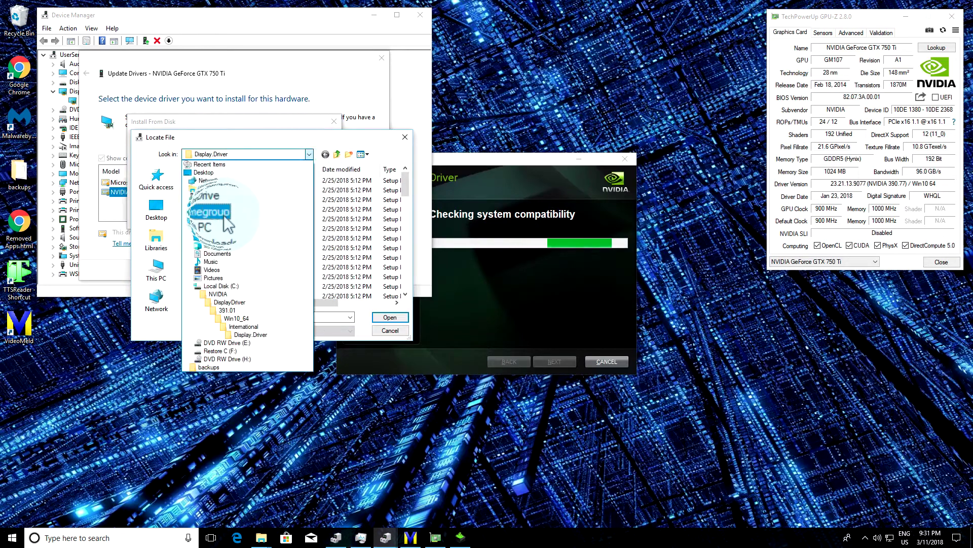
{"action": "left_click", "coordinate": [232, 287]}
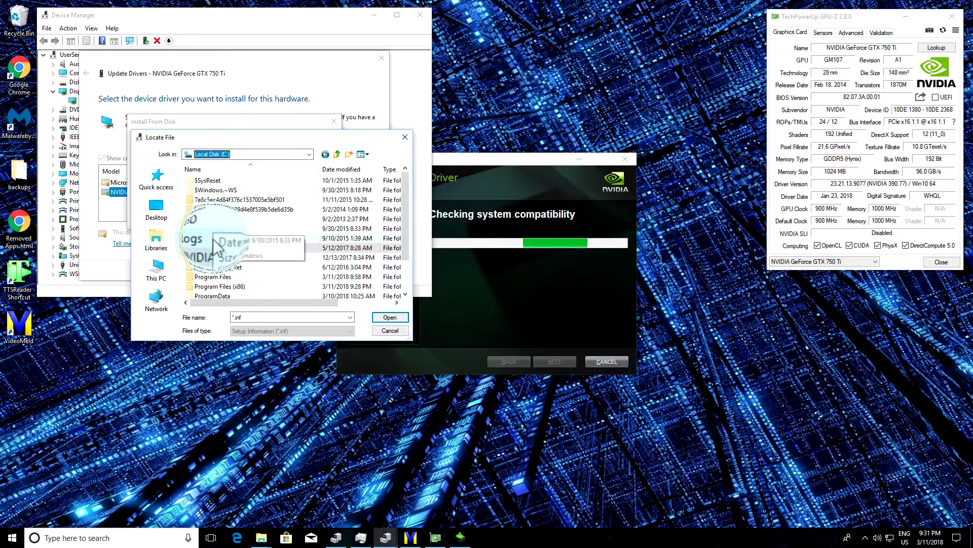
{"action": "left_click_drag", "start_coordinate": [523, 161], "coordinate": [636, 84]}
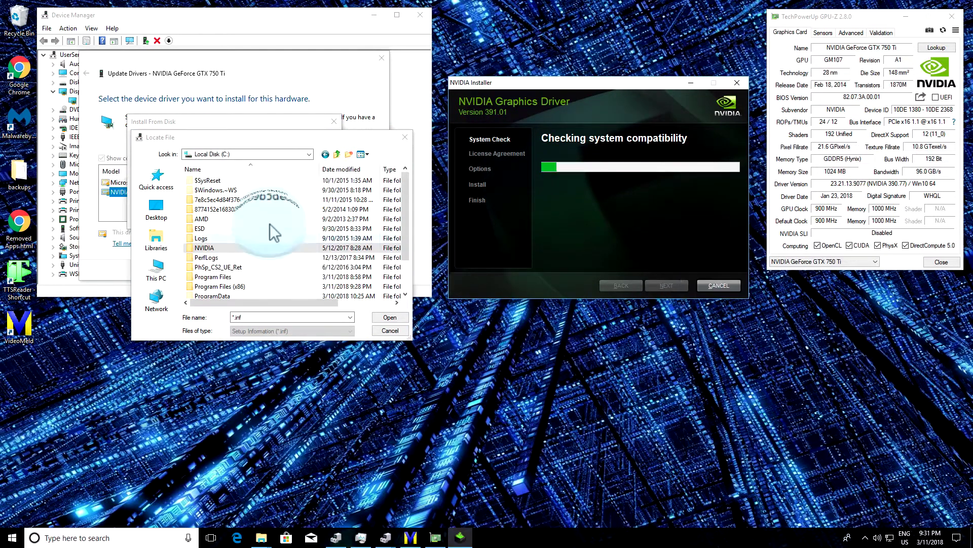
- Select C:\NVIDIA\DisplayDriver\391.01\Win10_64\International\Display.Driver as the driver source
{"action": "double_click", "coordinate": [197, 248]}
{"action": "double_click", "coordinate": [230, 184]}
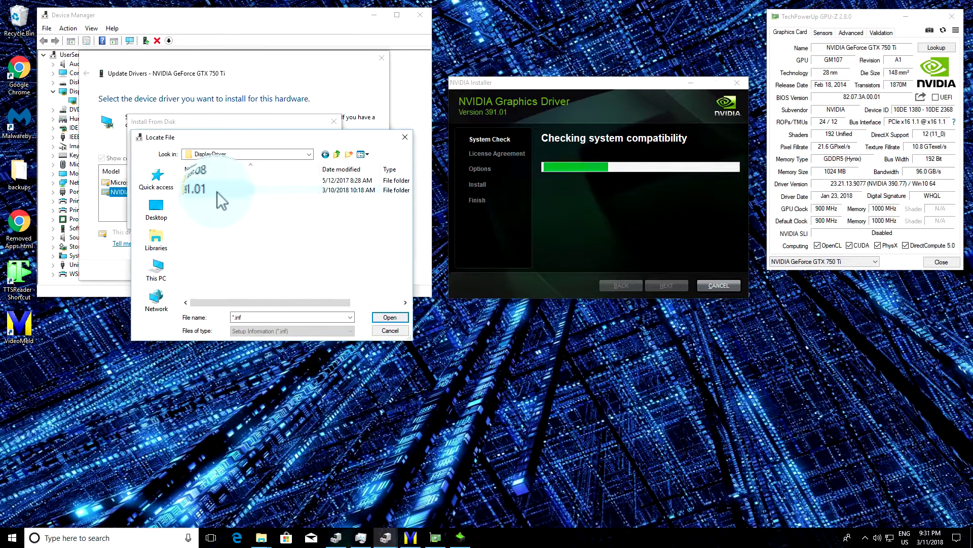
{"action": "double_click", "coordinate": [216, 190]}
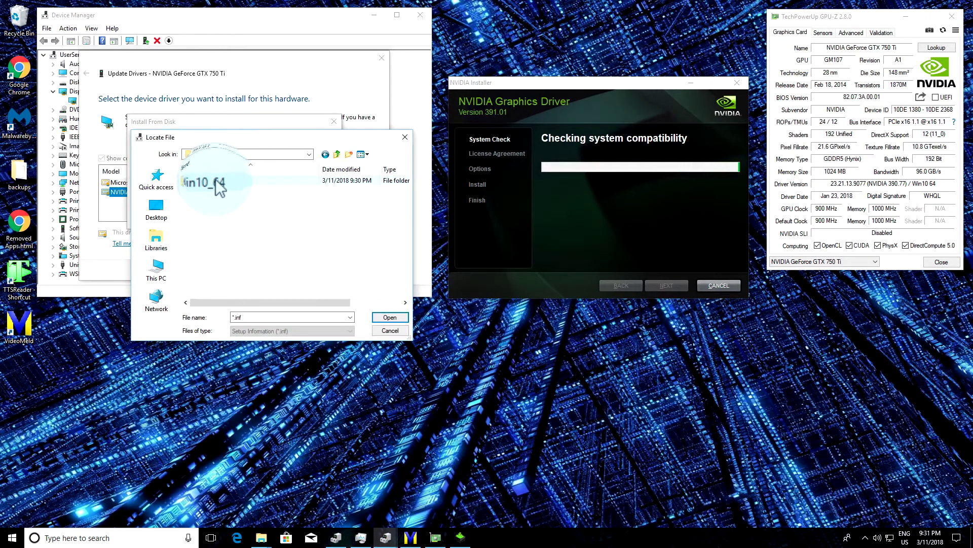
{"action": "double_click", "coordinate": [218, 181]}
{"action": "double_click", "coordinate": [218, 182]}
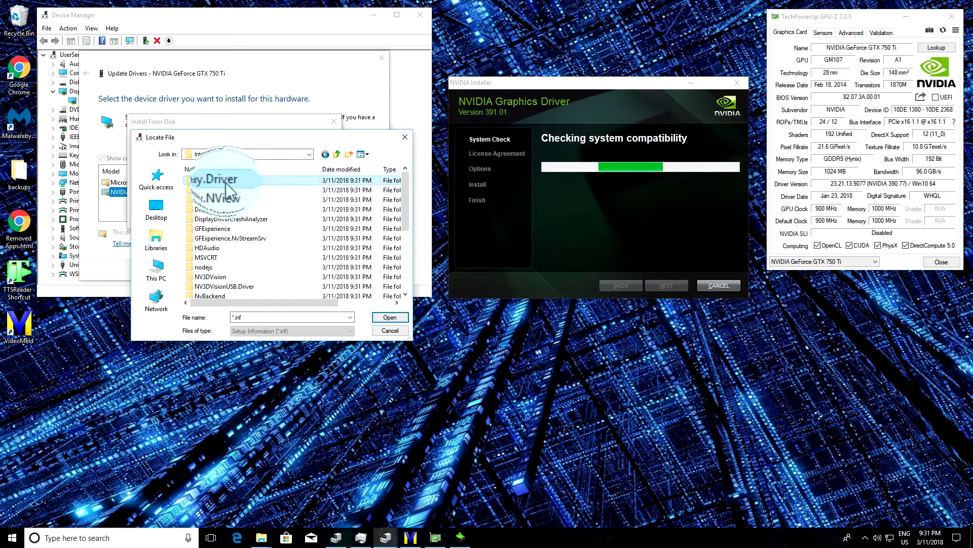
{"action": "double_click", "coordinate": [223, 180]}
{"action": "left_click", "coordinate": [391, 317]}
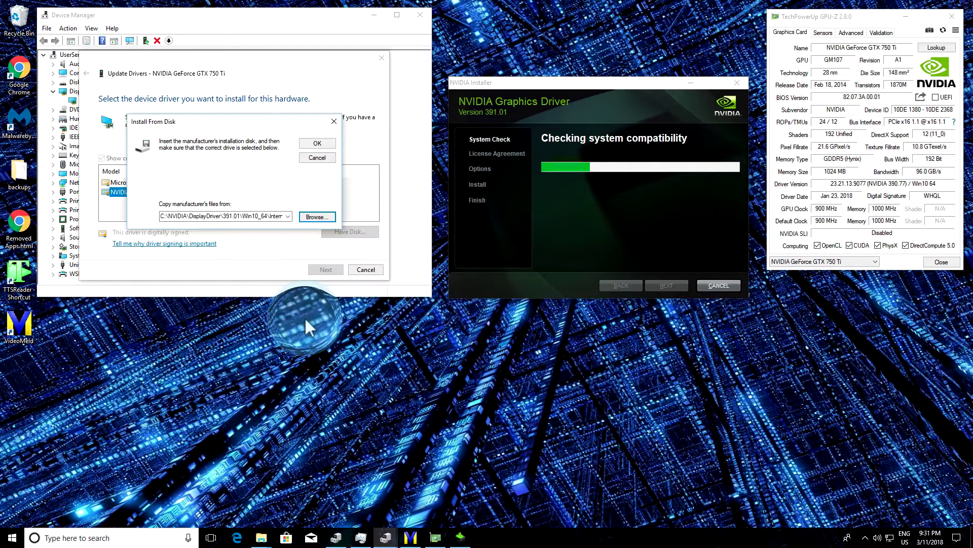
- Load drivers from the chosen folder and move the NVIDIA installer window aside
{"action": "left_click", "coordinate": [319, 144]}
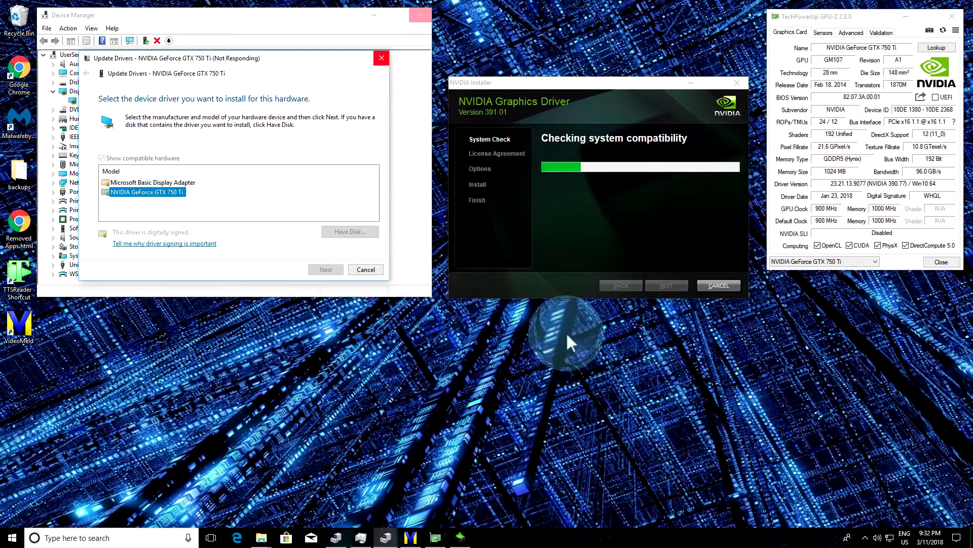
{"action": "left_click", "coordinate": [728, 285]}
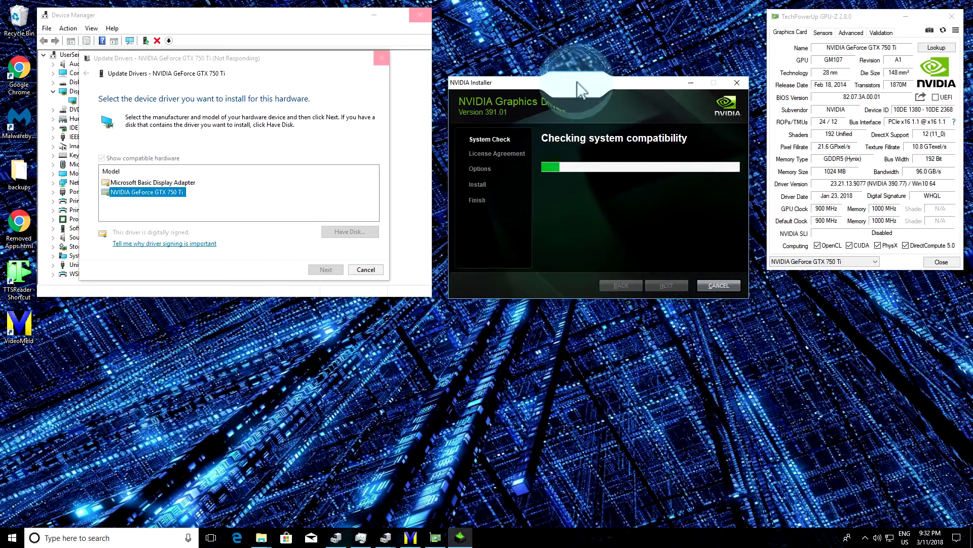
{"action": "left_click_drag", "start_coordinate": [579, 82], "coordinate": [621, 43]}
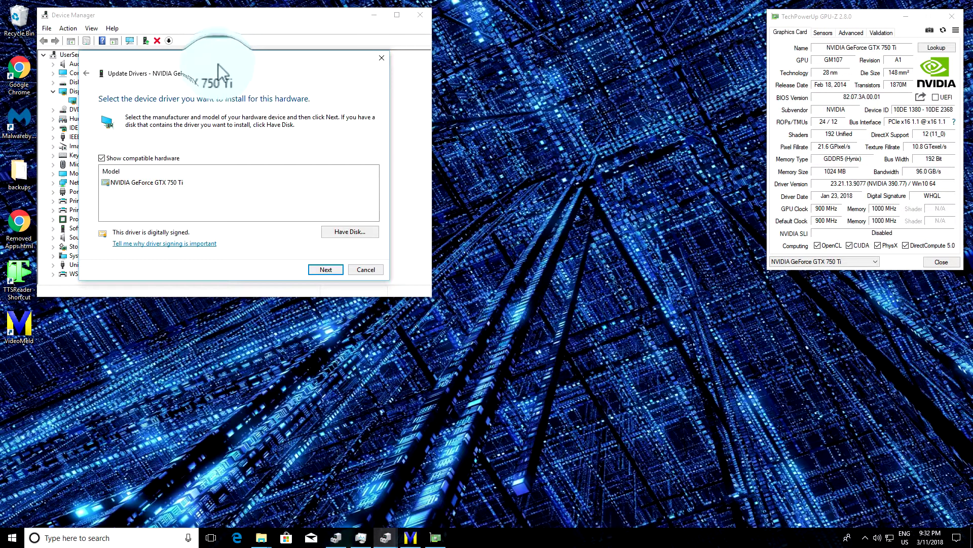
- Show all NVIDIA models, select GeForce GTX 550 Ti, and continue
{"action": "left_click", "coordinate": [102, 159]}
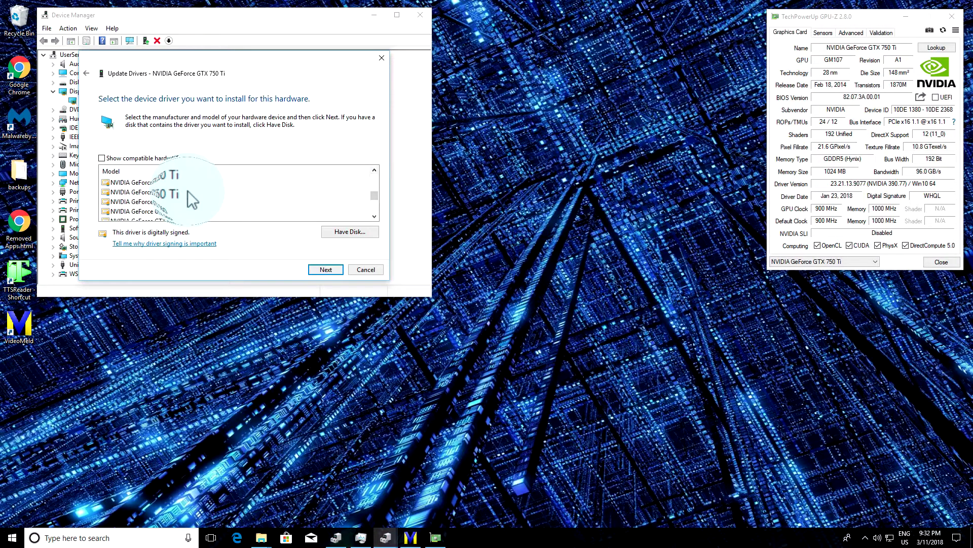
{"action": "left_click", "coordinate": [184, 192]}
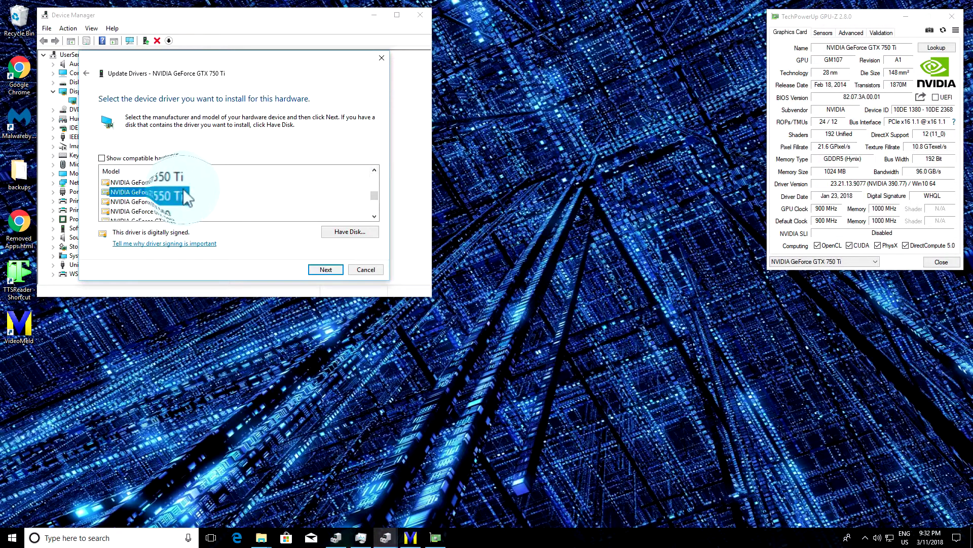
{"action": "left_click", "coordinate": [327, 270]}
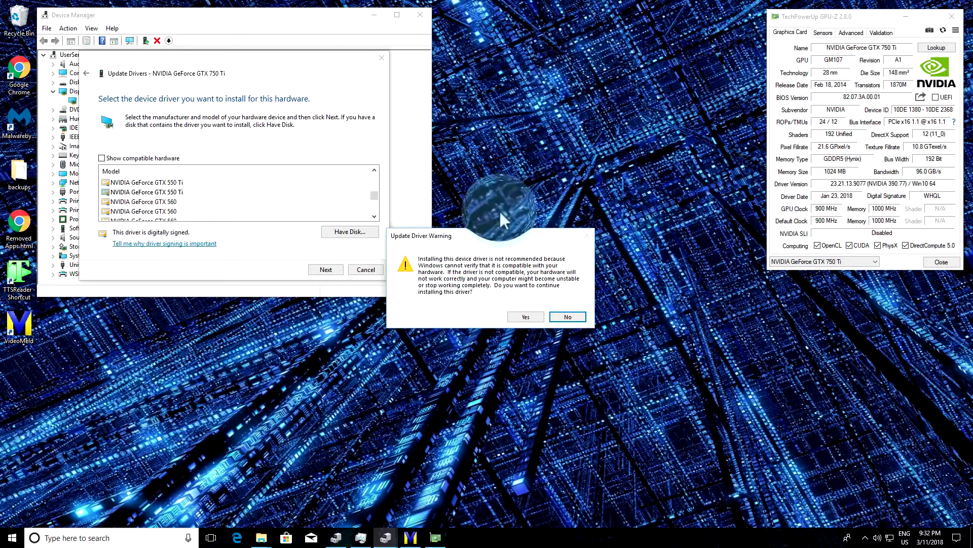
- Accept the compatibility warning to install the GTX 550 Ti driver, moving the wizard aside
{"action": "left_click", "coordinate": [526, 318]}
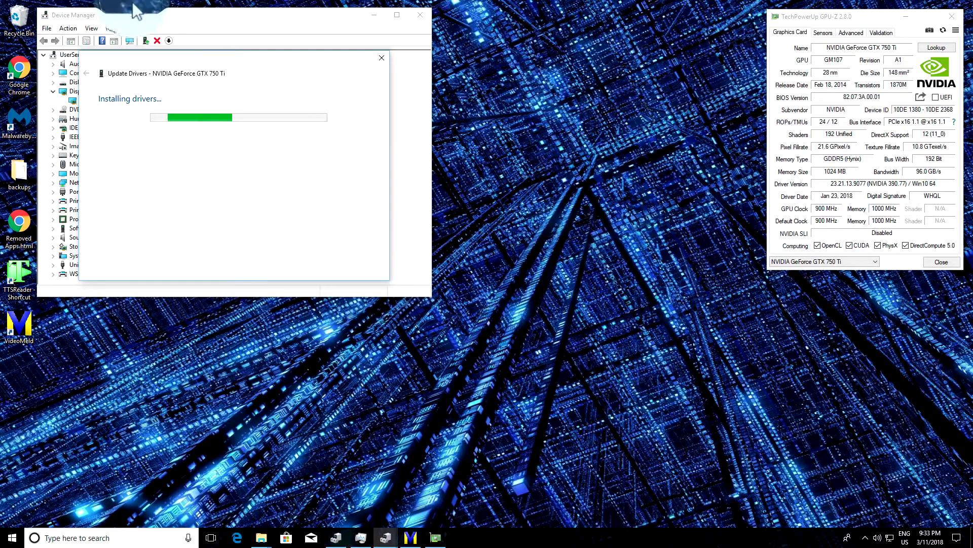
{"action": "left_click_drag", "start_coordinate": [188, 65], "coordinate": [355, 70]}
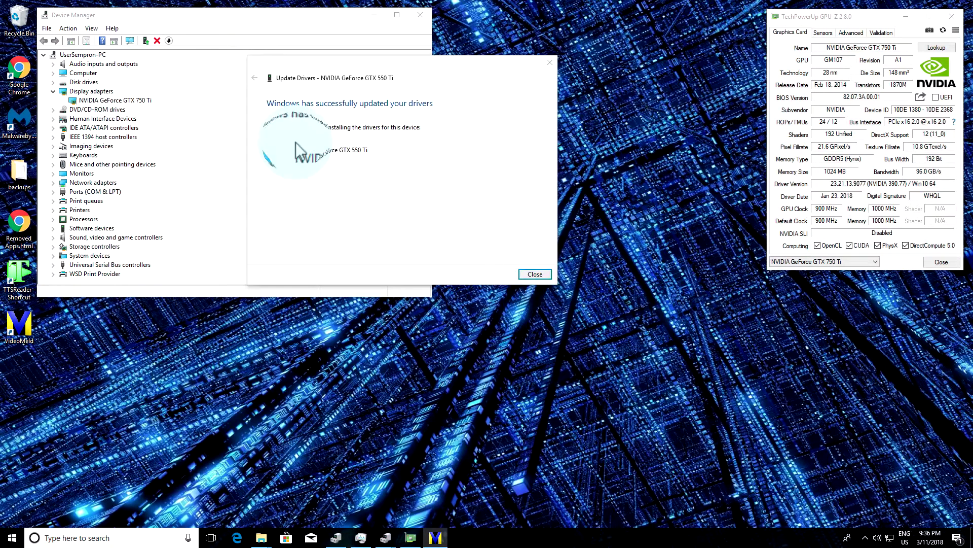
- Close the update wizard and refresh GPU-Z to show driver 391.01
{"action": "left_click", "coordinate": [537, 276]}
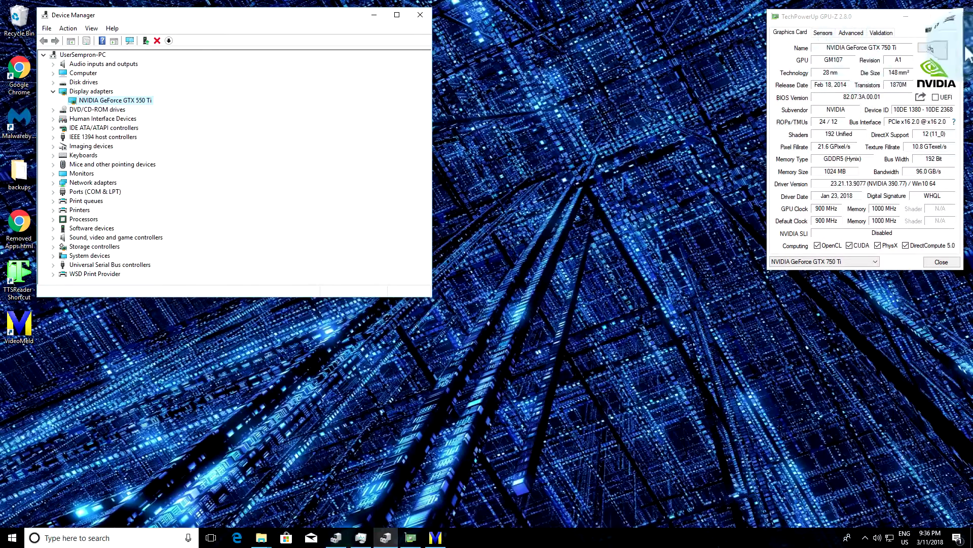
{"action": "left_click", "coordinate": [944, 33]}
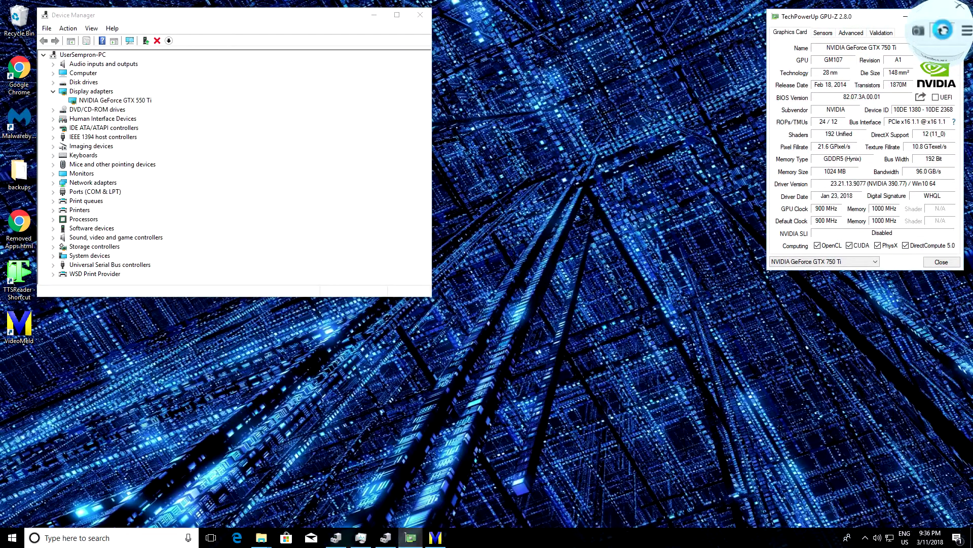
- Close GPU-Z, then relaunch GPU-Z.2.8.0.exe from the Downloads folder and minimize that window
{"action": "left_click", "coordinate": [953, 22]}
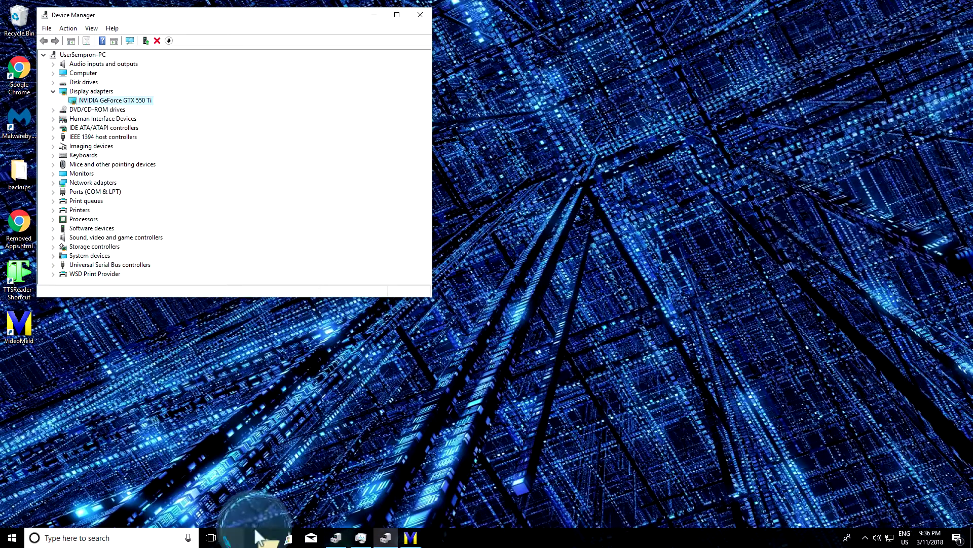
{"action": "left_click", "coordinate": [262, 537]}
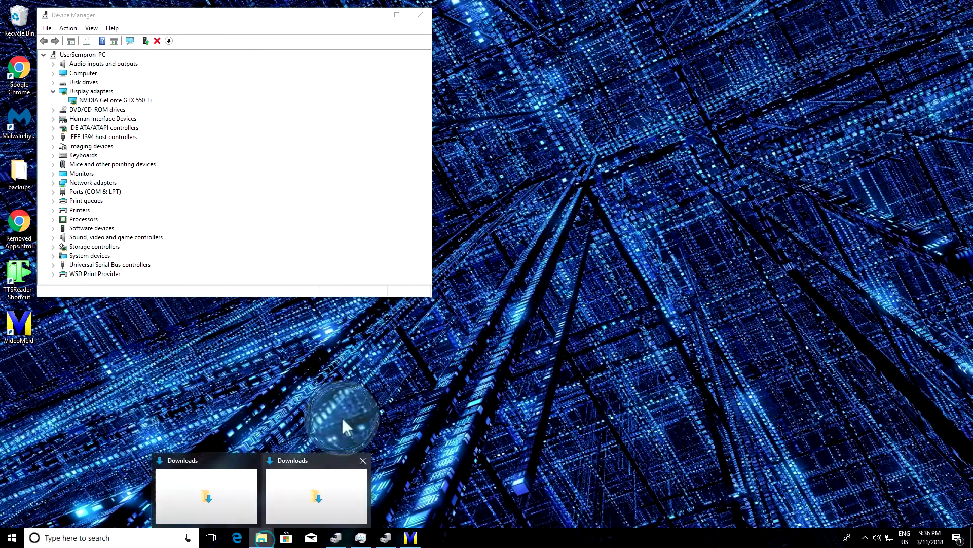
{"action": "left_click", "coordinate": [232, 474]}
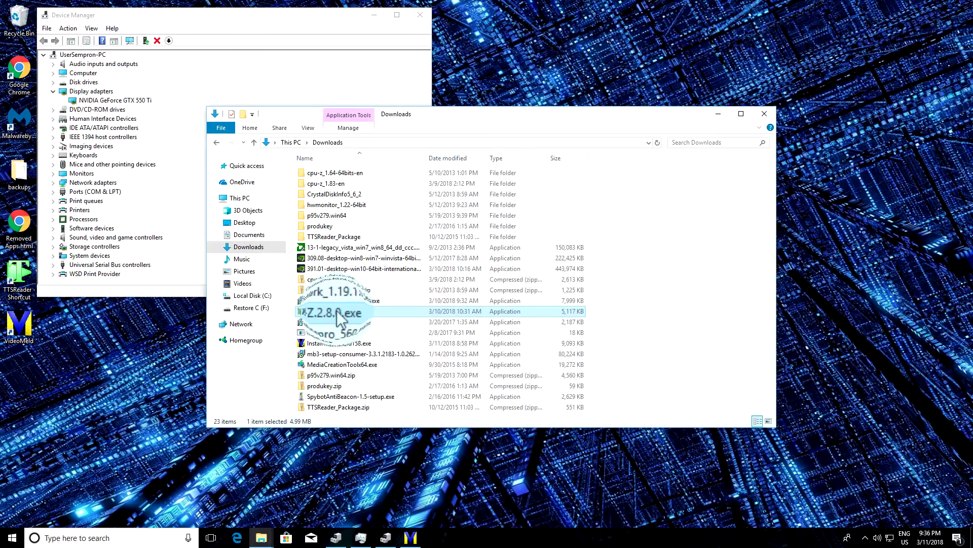
{"action": "double_click", "coordinate": [337, 311]}
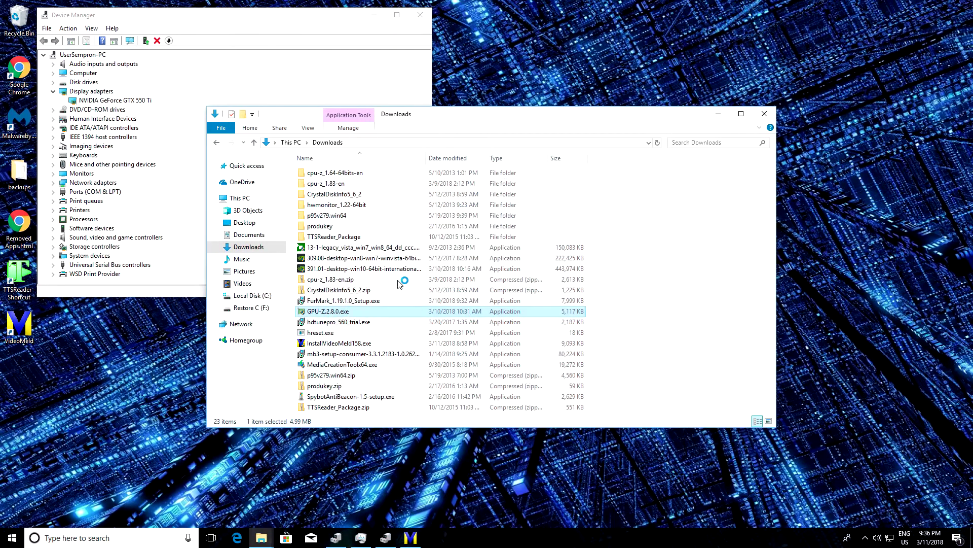
{"action": "left_click", "coordinate": [719, 114]}
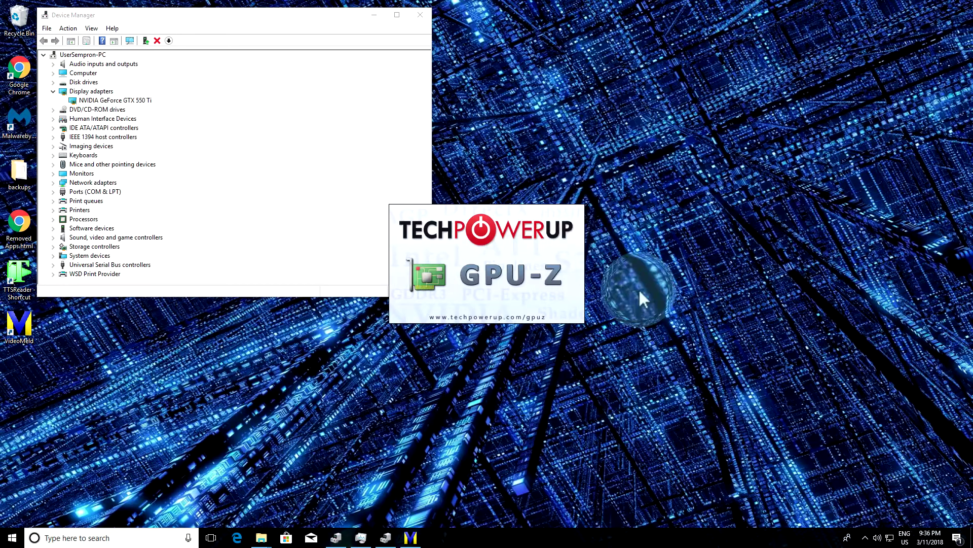
{"action": "mouse_move", "coordinate": [871, 51]}
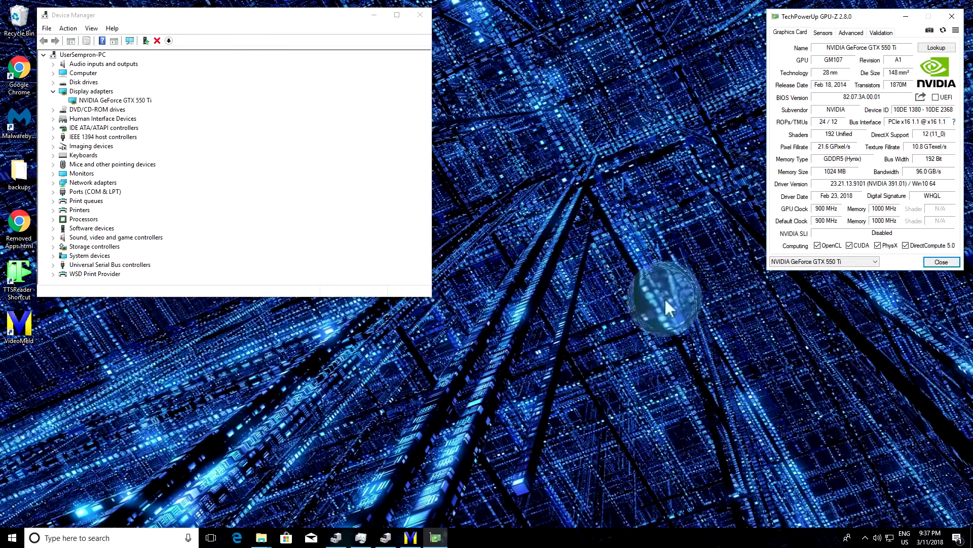
- Launch FurMark from the Geeks3D Start menu folder and dismiss its update notice
{"action": "left_click", "coordinate": [21, 537]}
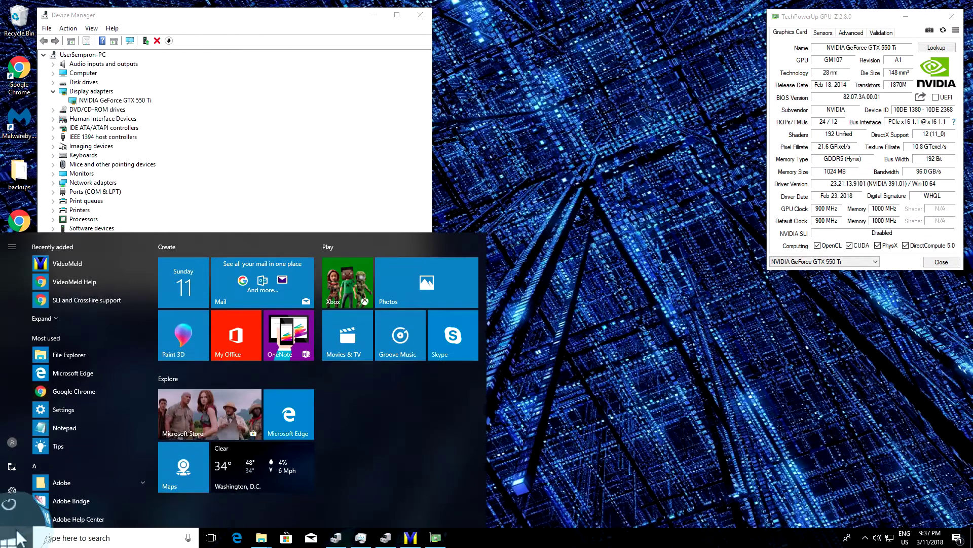
{"action": "scroll", "coordinate": [101, 479], "scroll_direction": "down", "scroll_amount": 5}
{"action": "scroll", "coordinate": [99, 476], "scroll_direction": "down", "scroll_amount": 4}
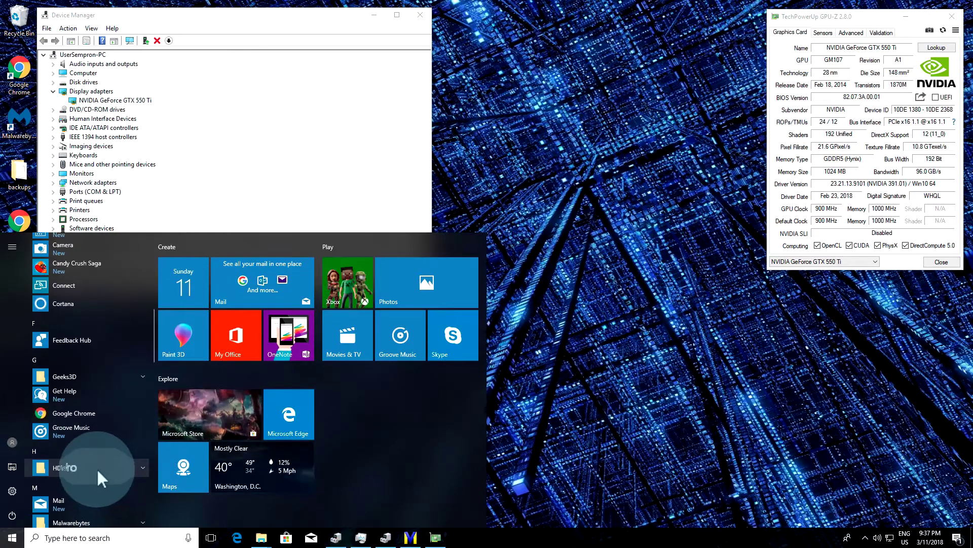
{"action": "left_click", "coordinate": [85, 372]}
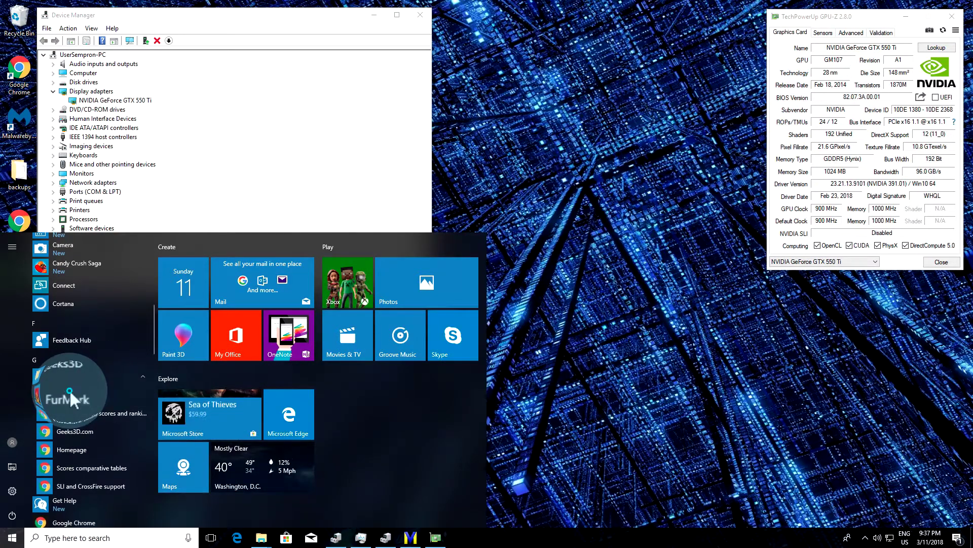
{"action": "left_click", "coordinate": [69, 389]}
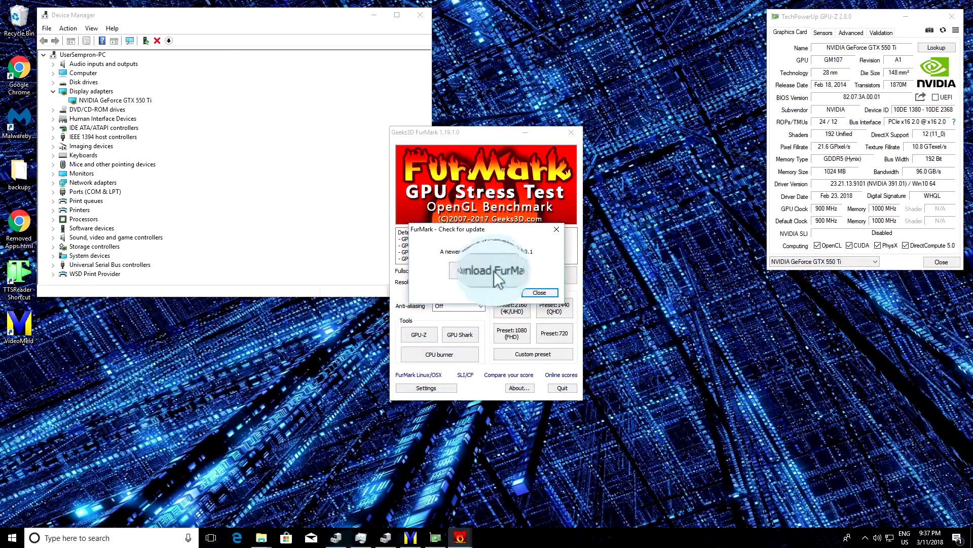
{"action": "left_click", "coordinate": [540, 293]}
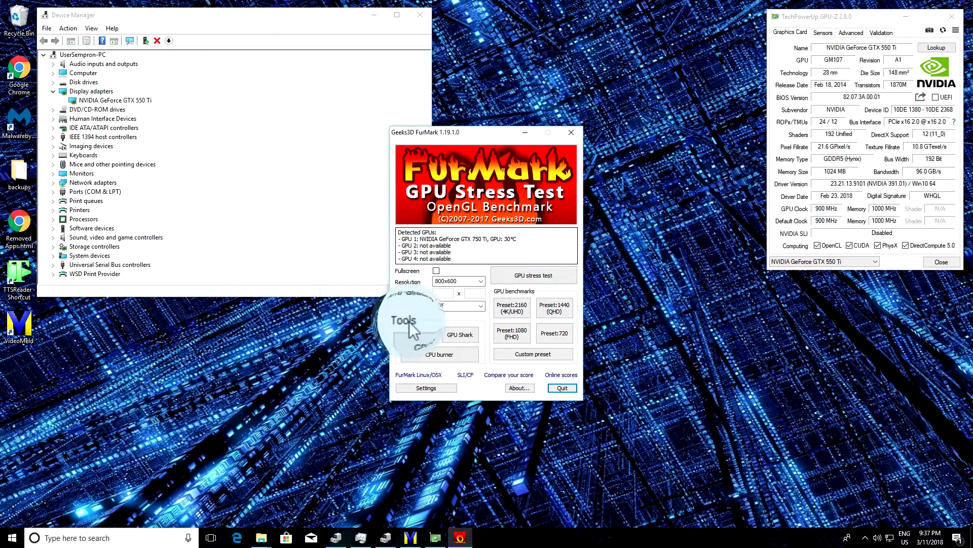
- Run a short FurMark GPU stress test, accepting the caution, then stop the burn-in
{"action": "left_click", "coordinate": [533, 278]}
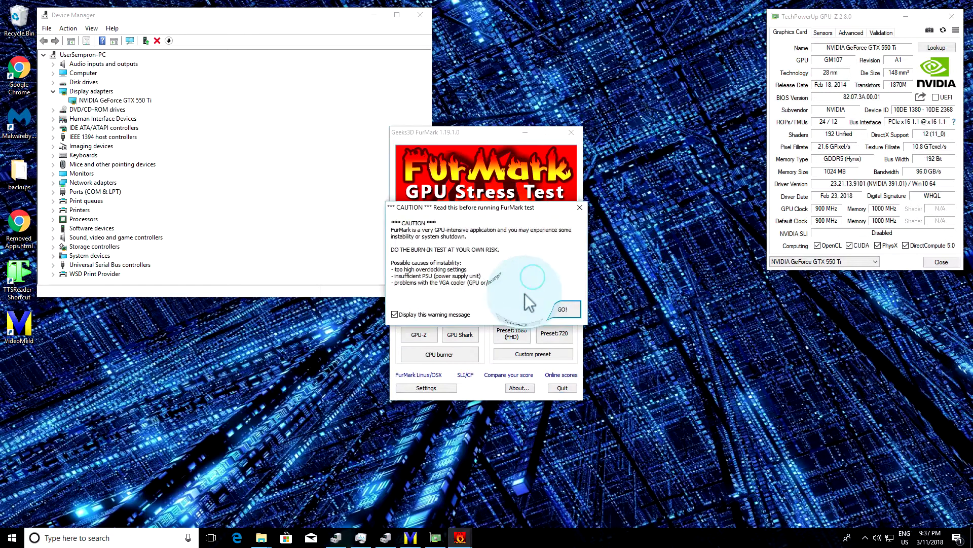
{"action": "left_click", "coordinate": [563, 309]}
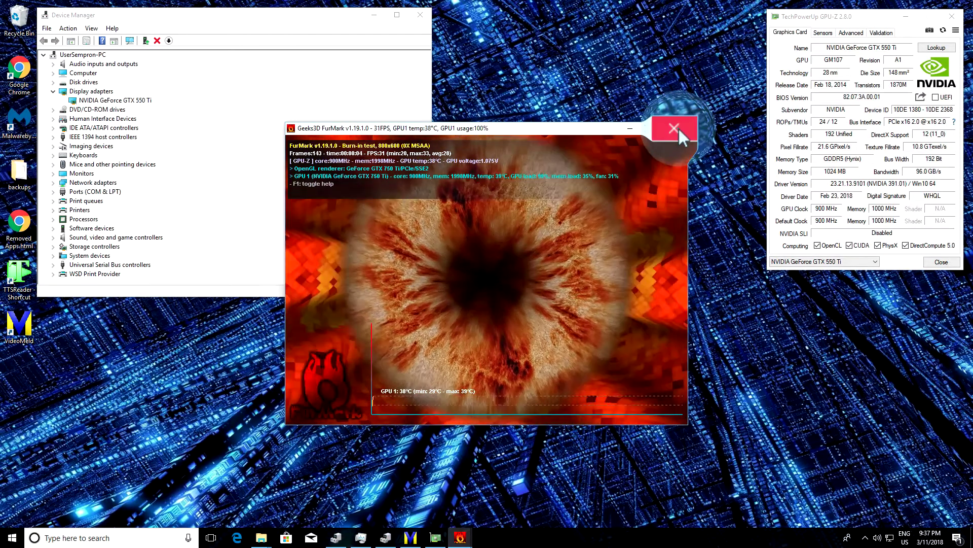
{"action": "left_click", "coordinate": [676, 128]}
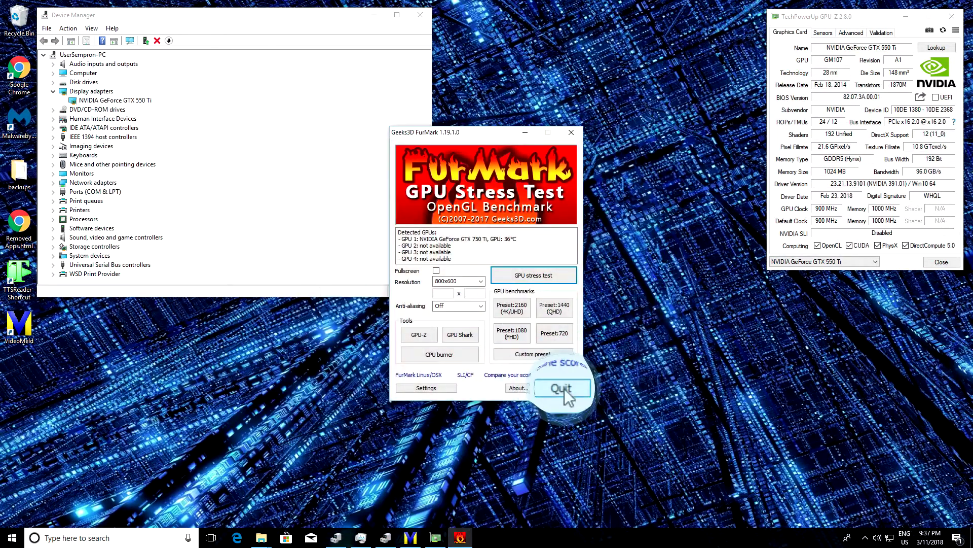